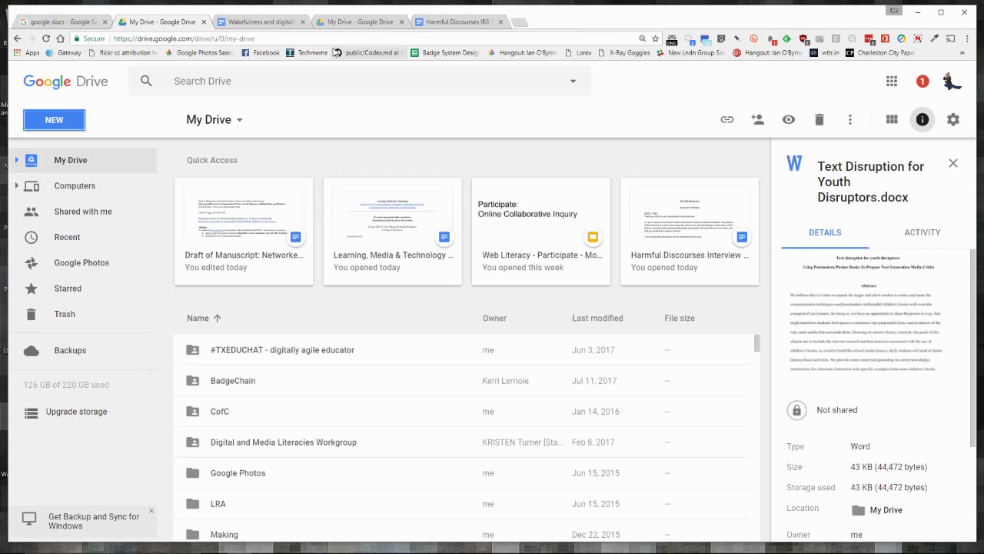
Check the Google Docs search results and view which account is signed in to Google Drive
{"action": "left_click", "coordinate": [87, 26]}
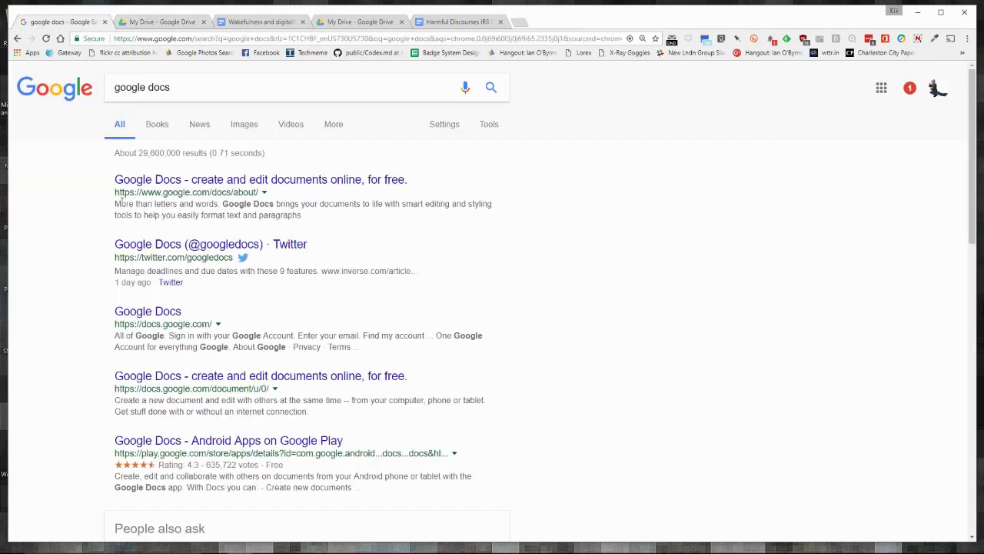
{"action": "left_click", "coordinate": [149, 24]}
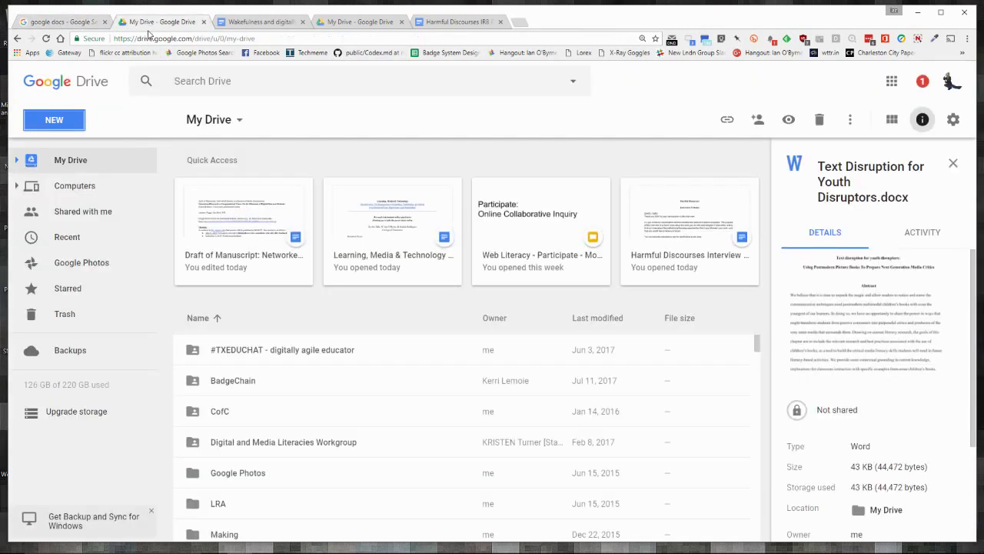
{"action": "left_click", "coordinate": [952, 86]}
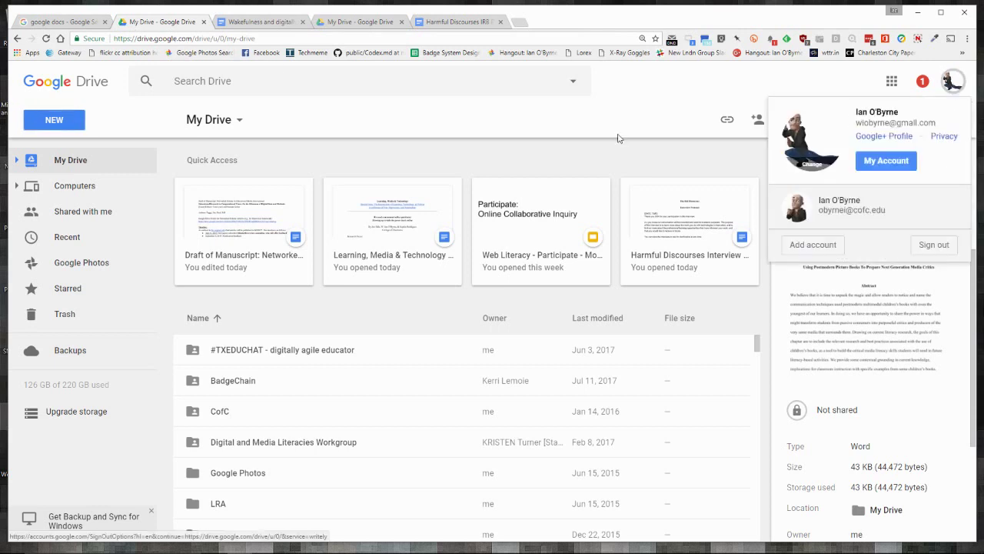
{"action": "left_click", "coordinate": [523, 127]}
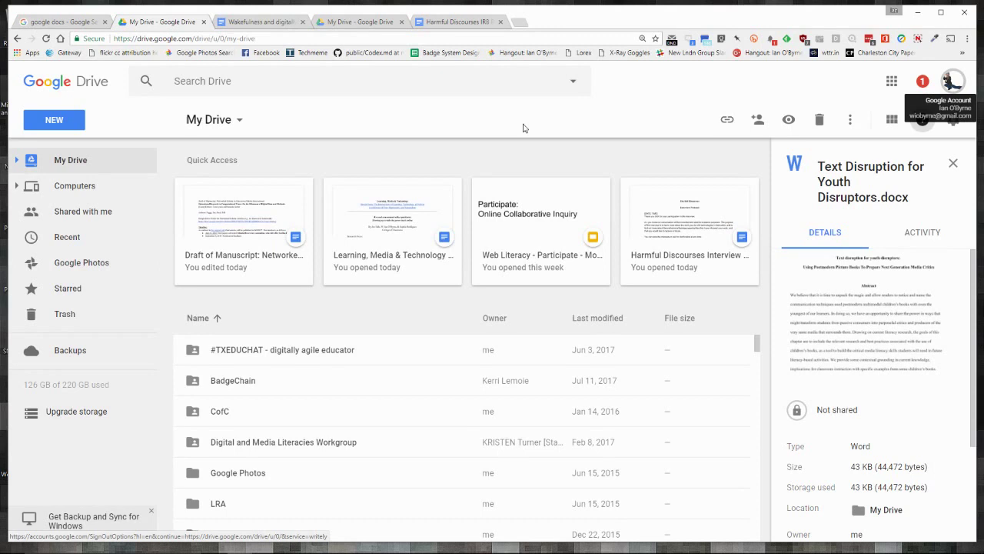
Upload the file "Text Disruption for Youth Disruptors.docx" from the computer's Desktop folder to My Drive
{"action": "left_click", "coordinate": [56, 126]}
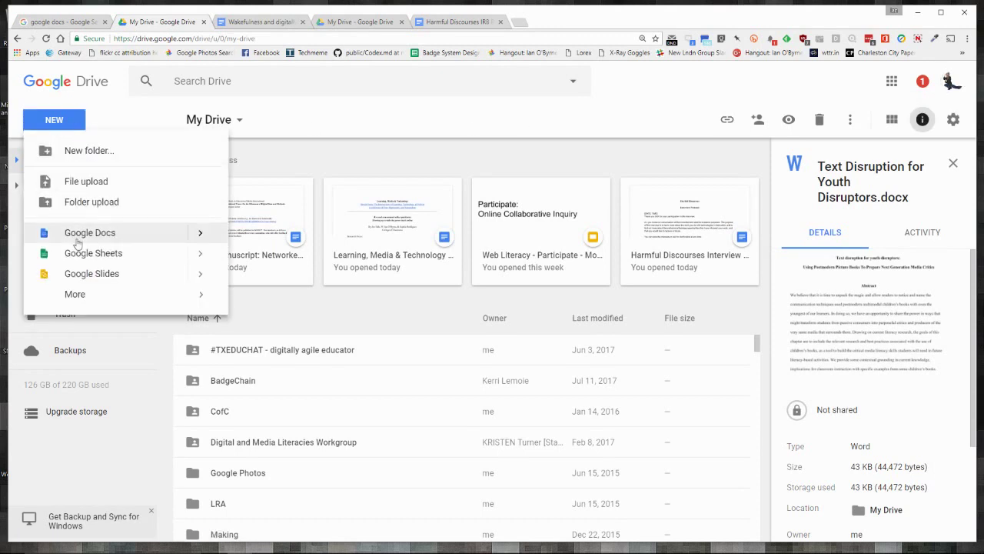
{"action": "left_click", "coordinate": [343, 120]}
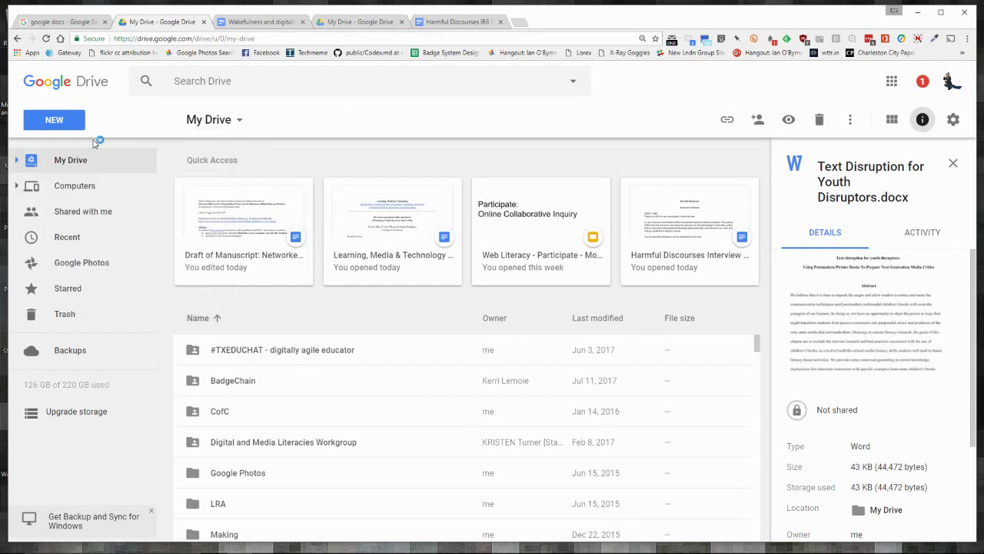
{"action": "left_click", "coordinate": [56, 121]}
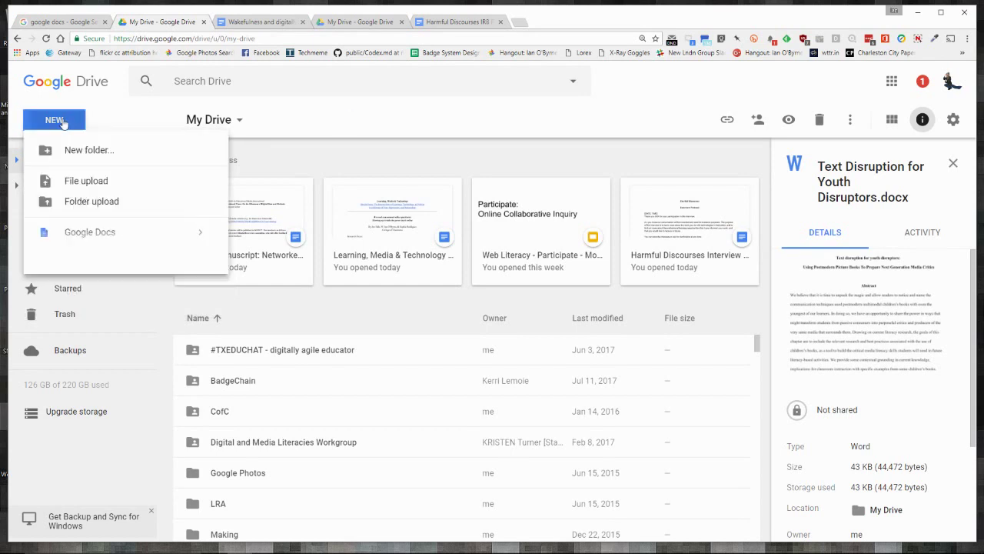
{"action": "left_click", "coordinate": [79, 183]}
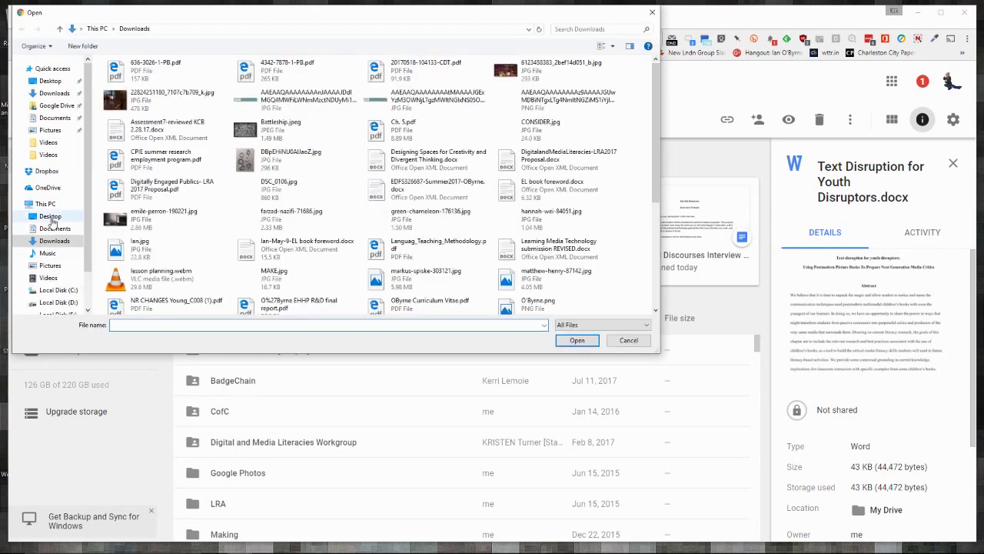
{"action": "left_click", "coordinate": [50, 218]}
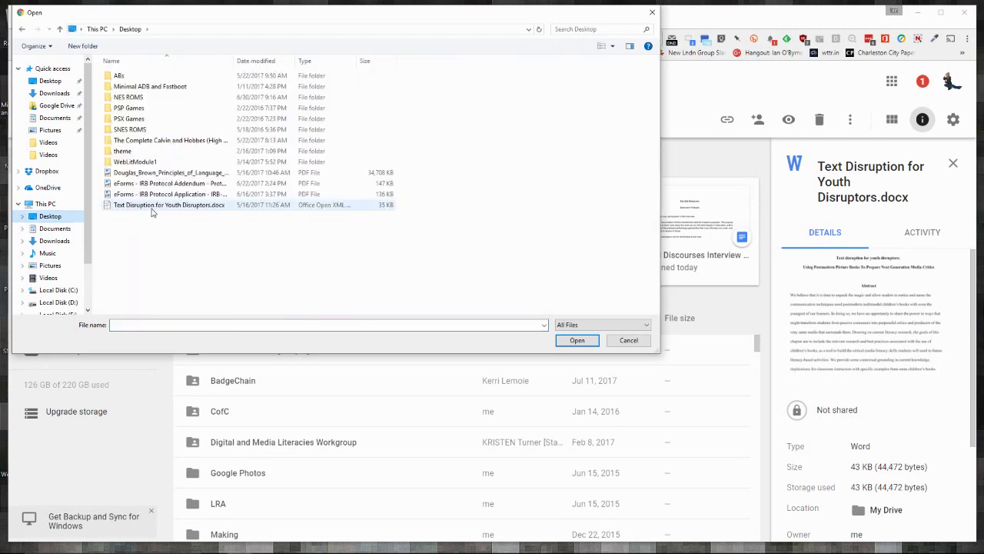
{"action": "left_click", "coordinate": [153, 205]}
{"action": "left_click", "coordinate": [573, 342]}
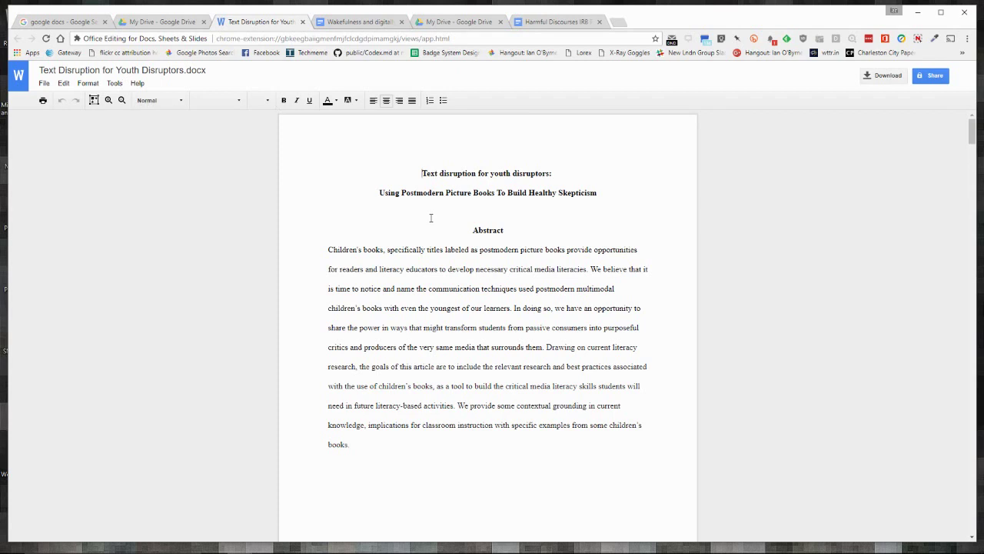
Save the opened "Text Disruption for Youth Disruptors.docx" in Google Docs format
{"action": "left_click", "coordinate": [44, 84]}
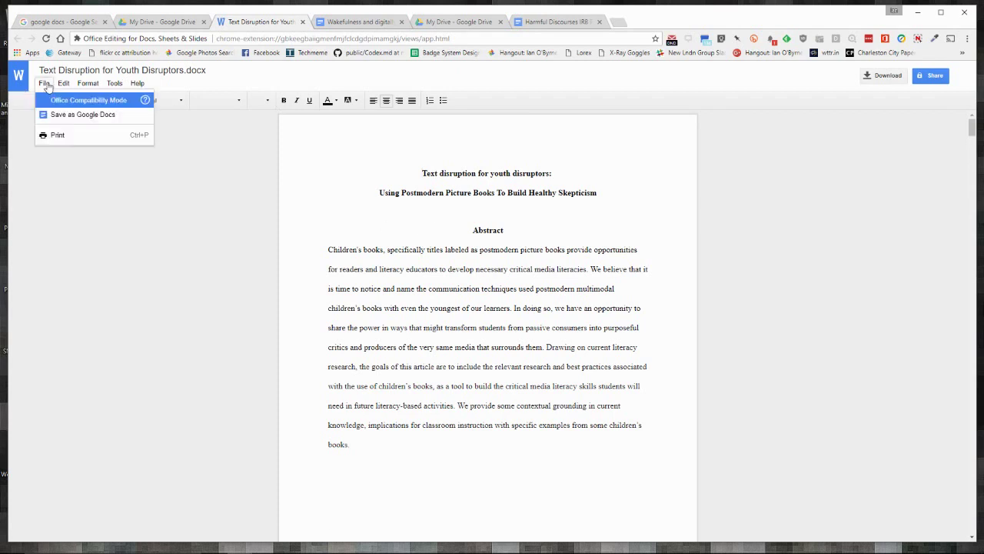
{"action": "left_click", "coordinate": [57, 114]}
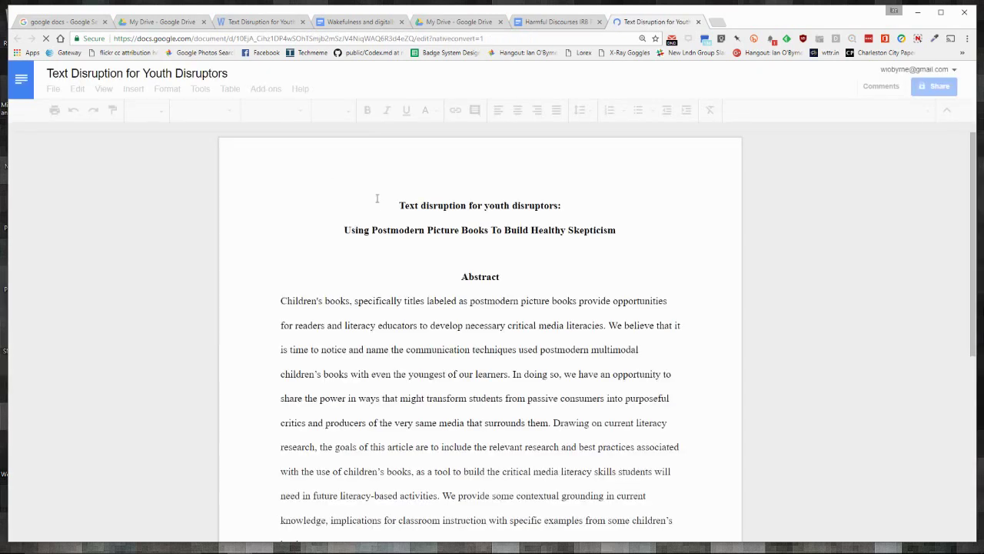
Switch to the "Wakefulness and digitally engaged publics" document and open its advanced sharing settings with the people invitation options expanded
{"action": "left_click", "coordinate": [344, 23]}
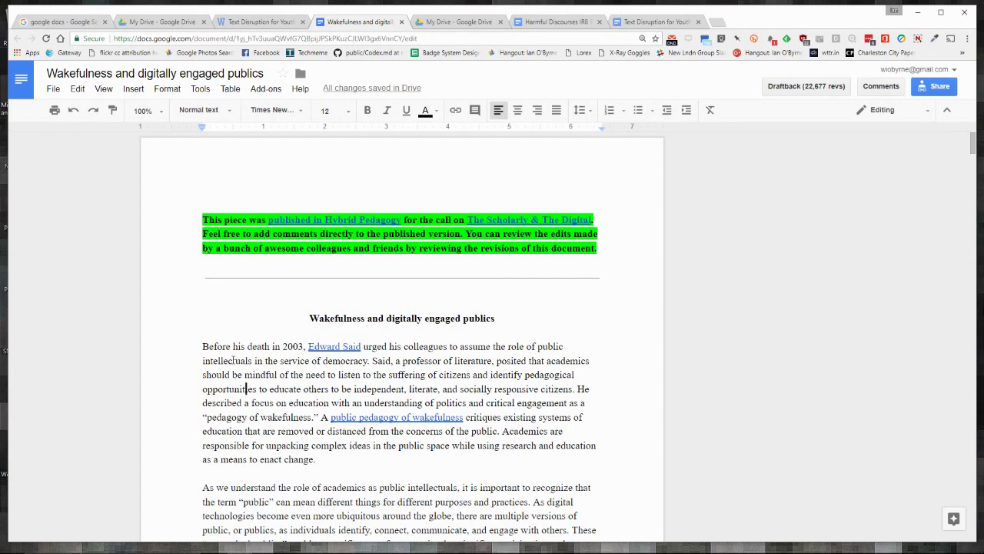
{"action": "left_click", "coordinate": [236, 360]}
{"action": "left_click", "coordinate": [946, 86]}
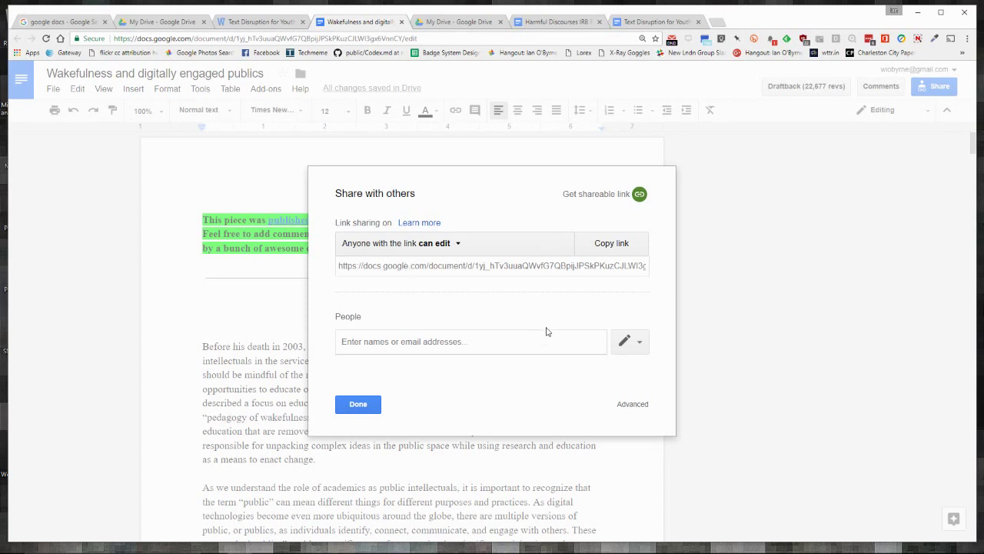
{"action": "left_click", "coordinate": [641, 409]}
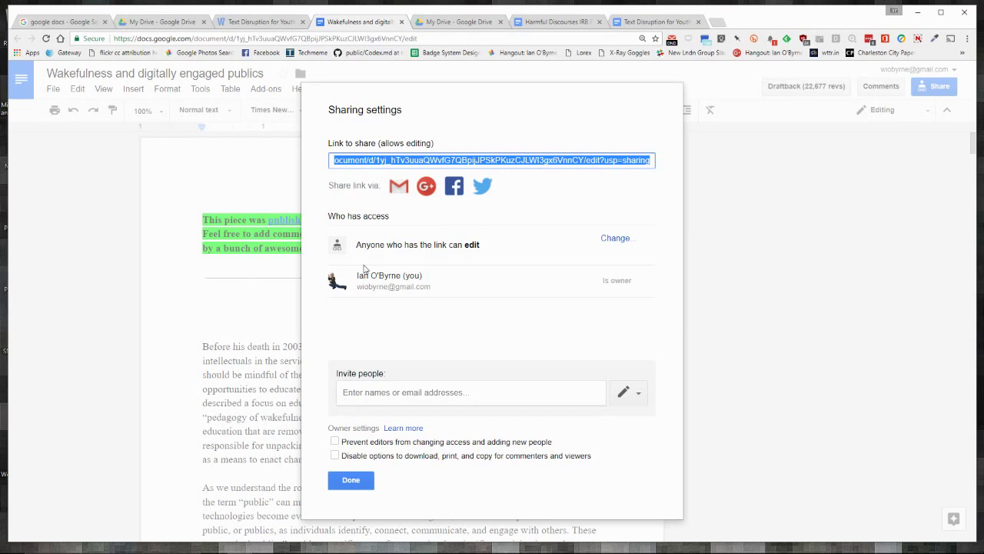
{"action": "left_click", "coordinate": [390, 390]}
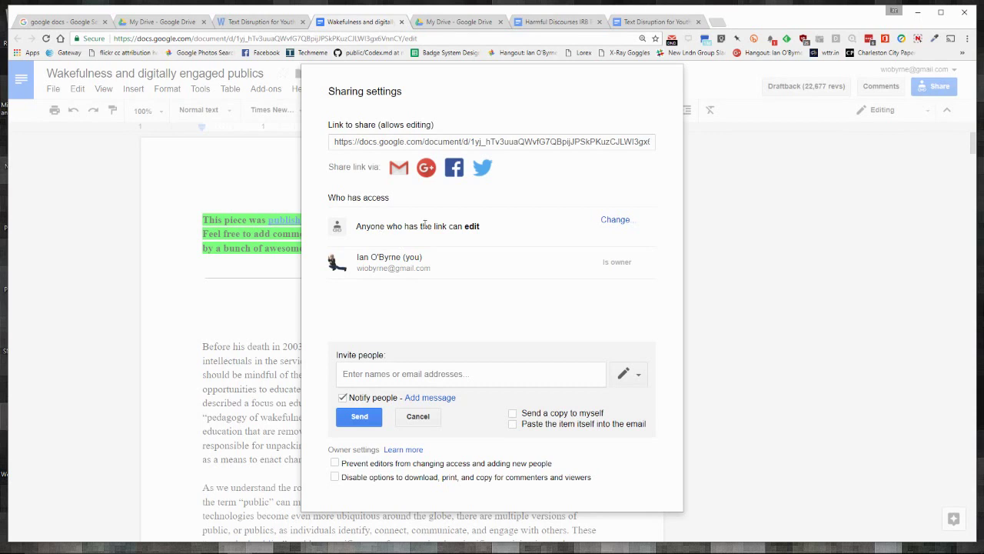
{"action": "left_click", "coordinate": [609, 222]}
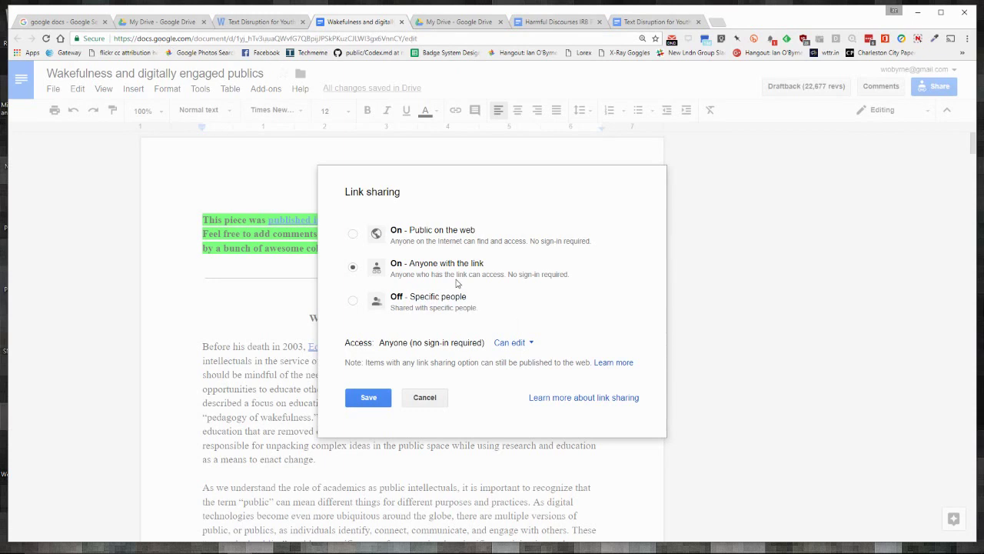
{"action": "left_click", "coordinate": [433, 238]}
{"action": "left_click", "coordinate": [353, 300]}
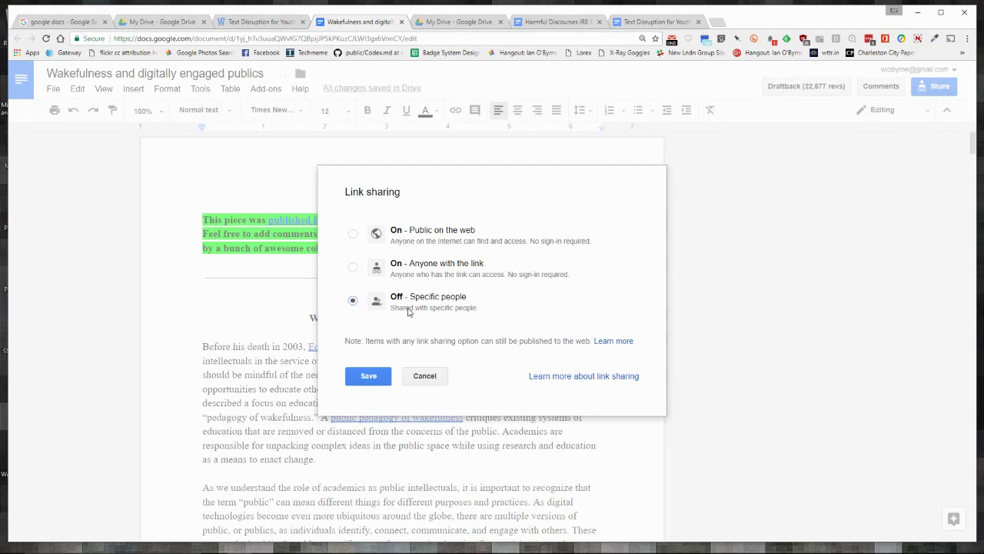
{"action": "left_click", "coordinate": [423, 381]}
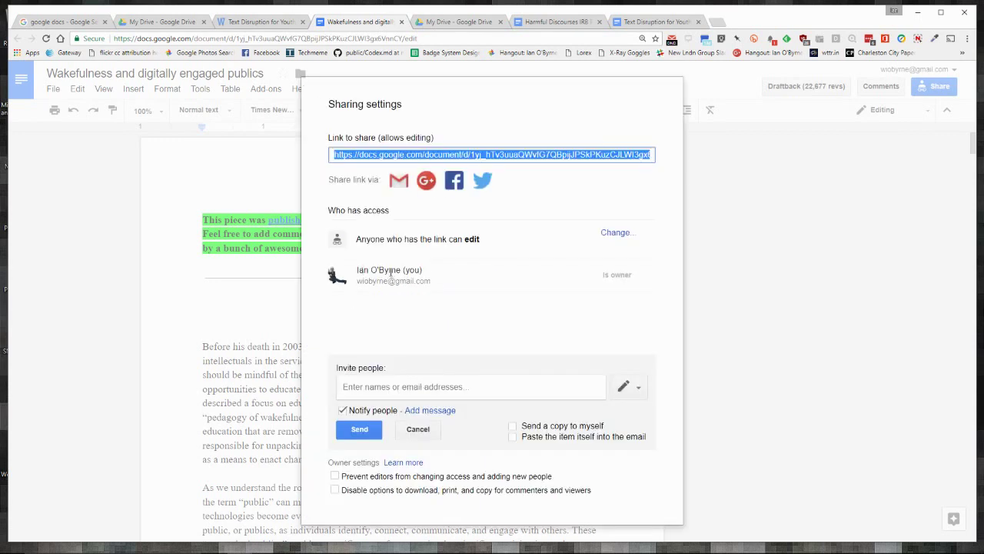
{"action": "left_click", "coordinate": [390, 386]}
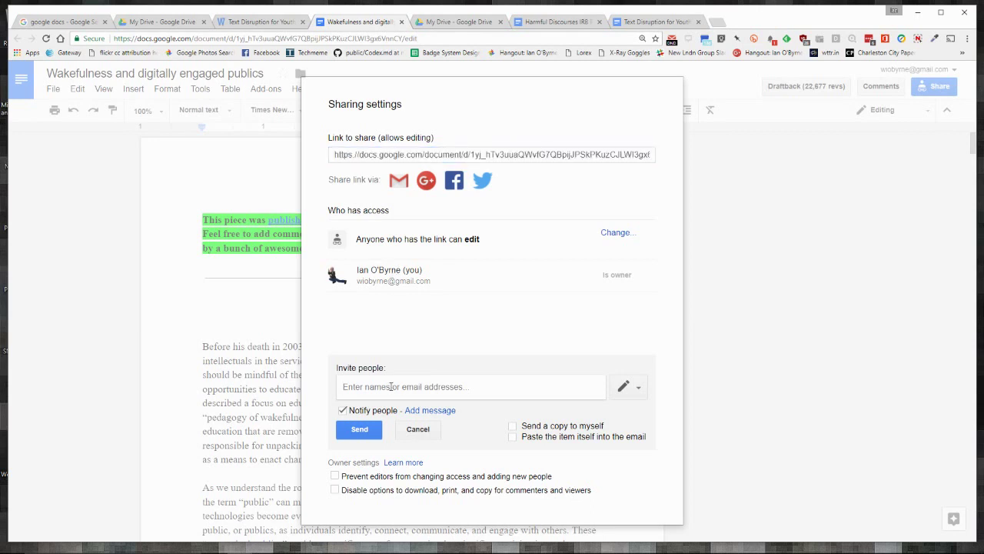
Set the document's link sharing to "On - Public on the web" with "Can comment" access and save it
{"action": "left_click", "coordinate": [615, 235]}
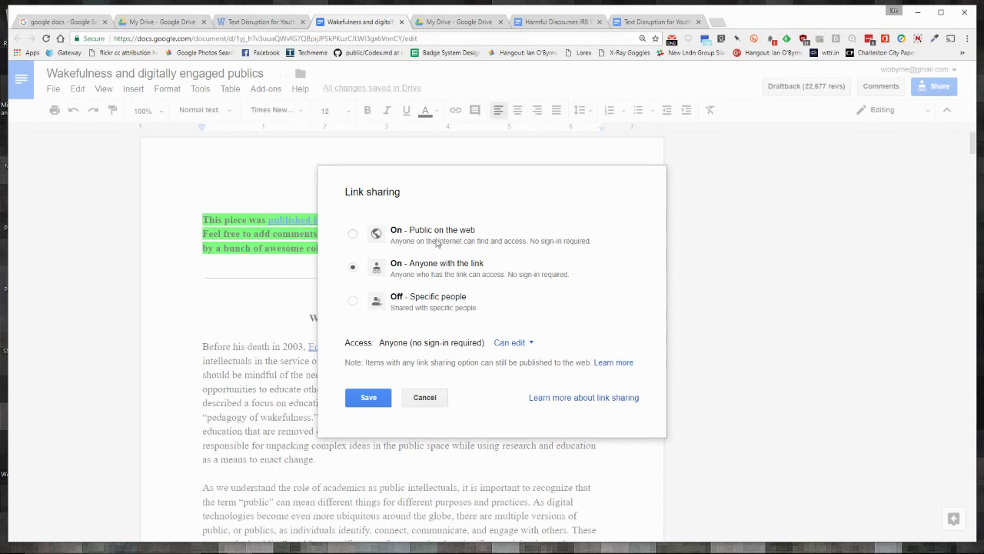
{"action": "left_click", "coordinate": [511, 343]}
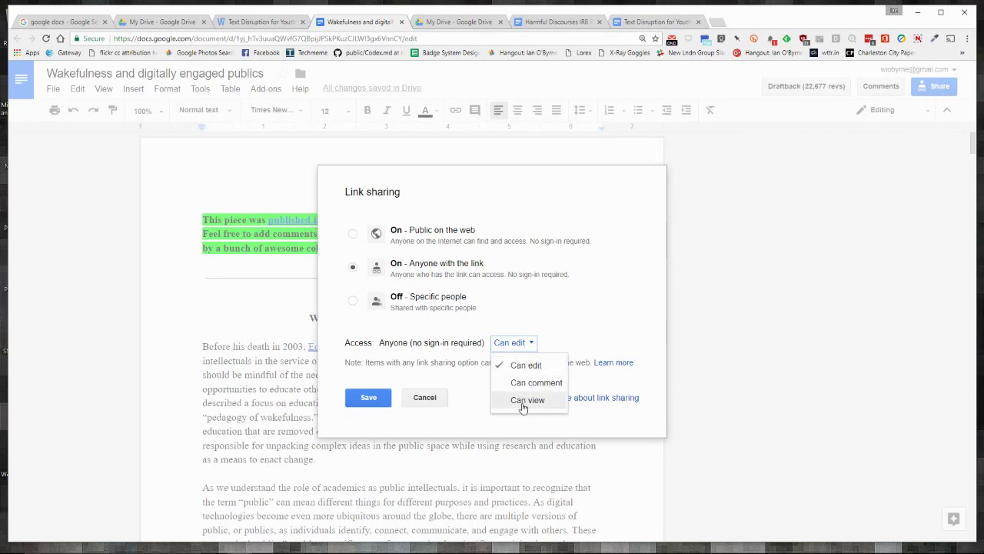
{"action": "left_click", "coordinate": [331, 299]}
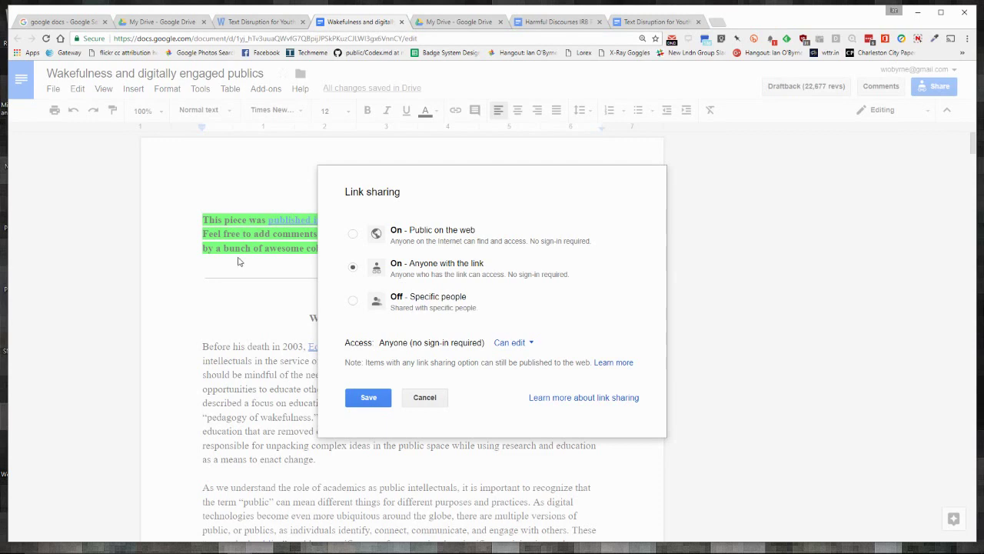
{"action": "left_click", "coordinate": [352, 236]}
{"action": "left_click", "coordinate": [512, 341]}
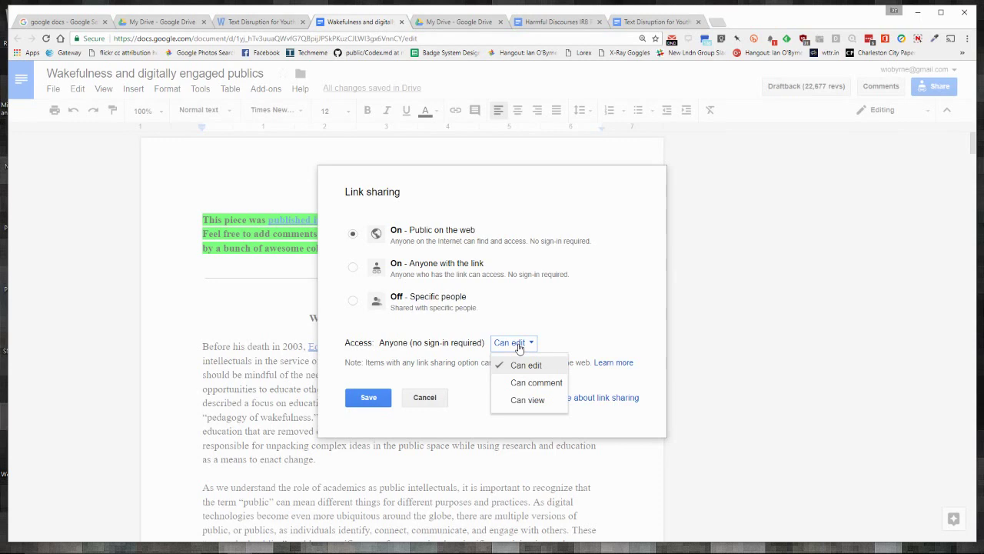
{"action": "left_click", "coordinate": [523, 382]}
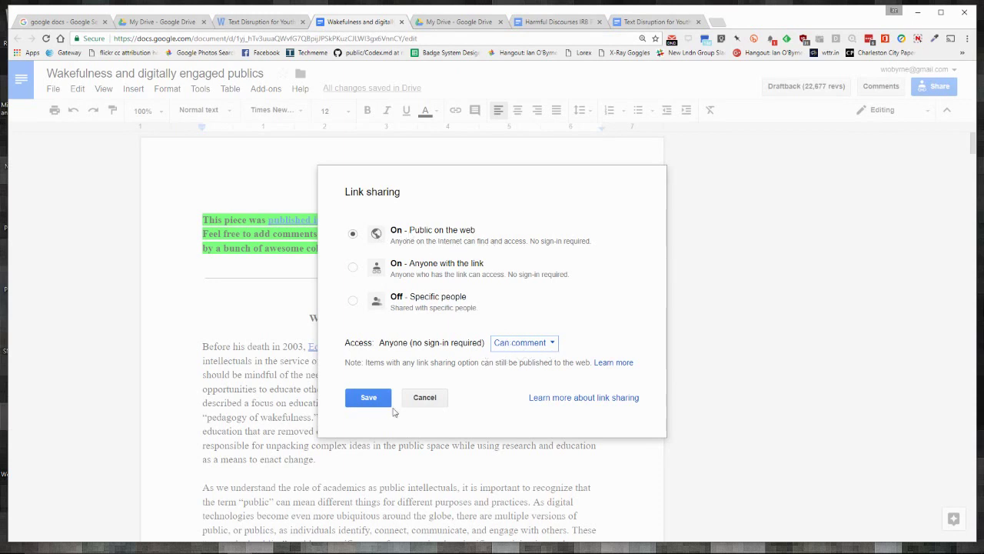
{"action": "left_click", "coordinate": [367, 398]}
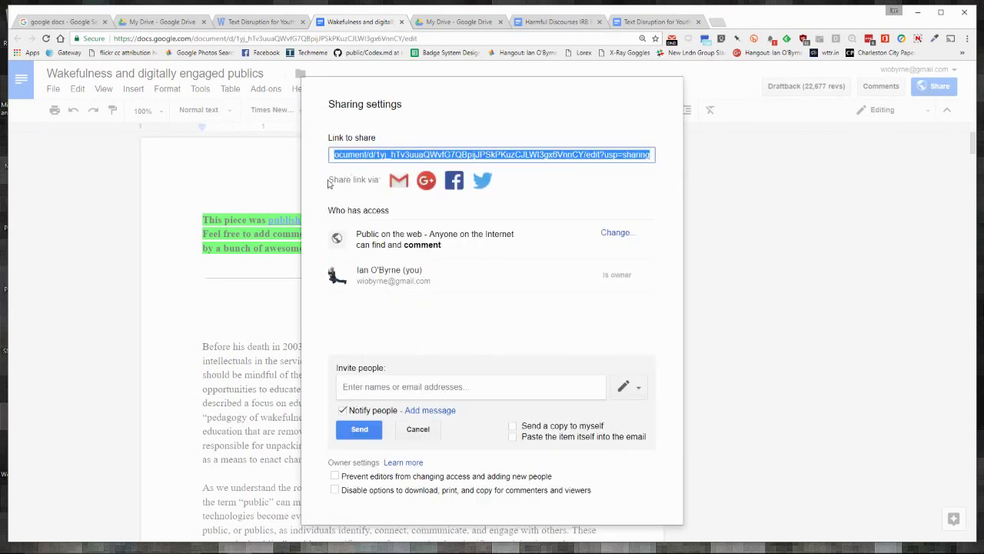
Review the invitation field and link sharing options without changing them, and close the sharing settings
{"action": "left_click", "coordinate": [414, 389]}
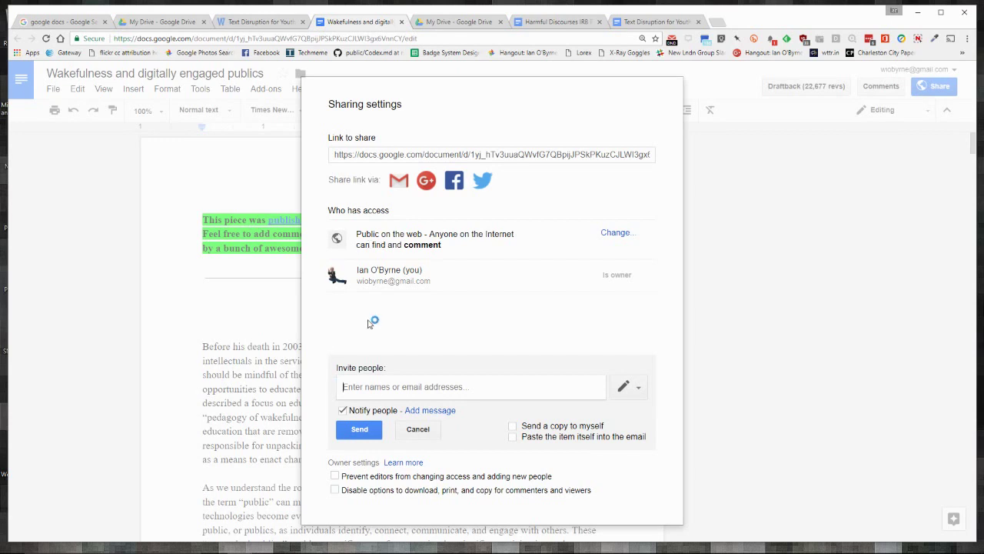
{"action": "left_click", "coordinate": [615, 233]}
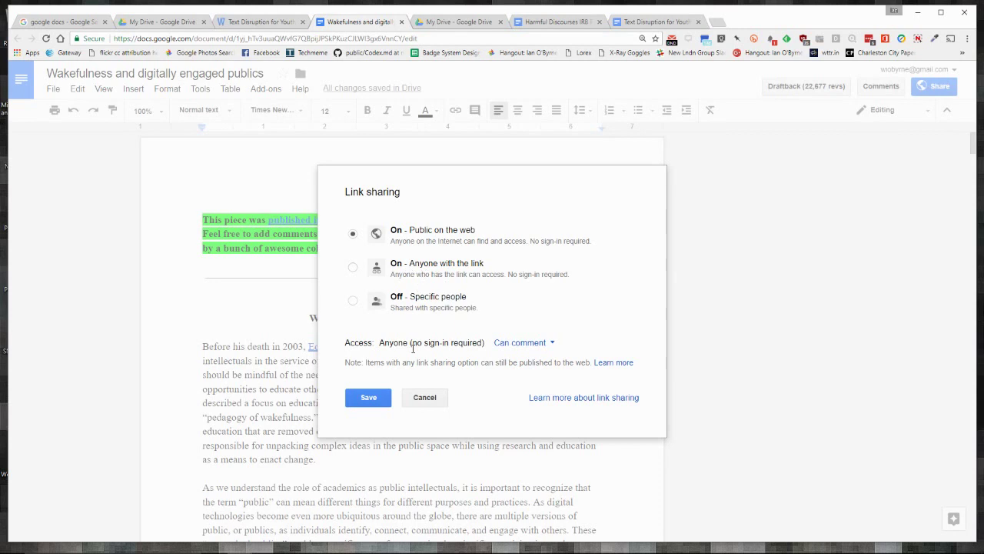
{"action": "left_click", "coordinate": [424, 396]}
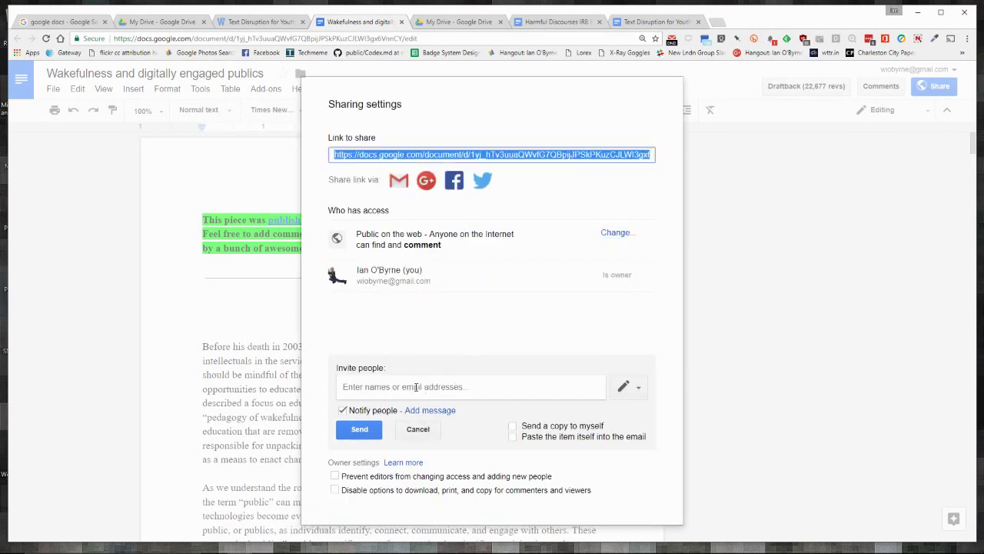
{"action": "left_click", "coordinate": [415, 387]}
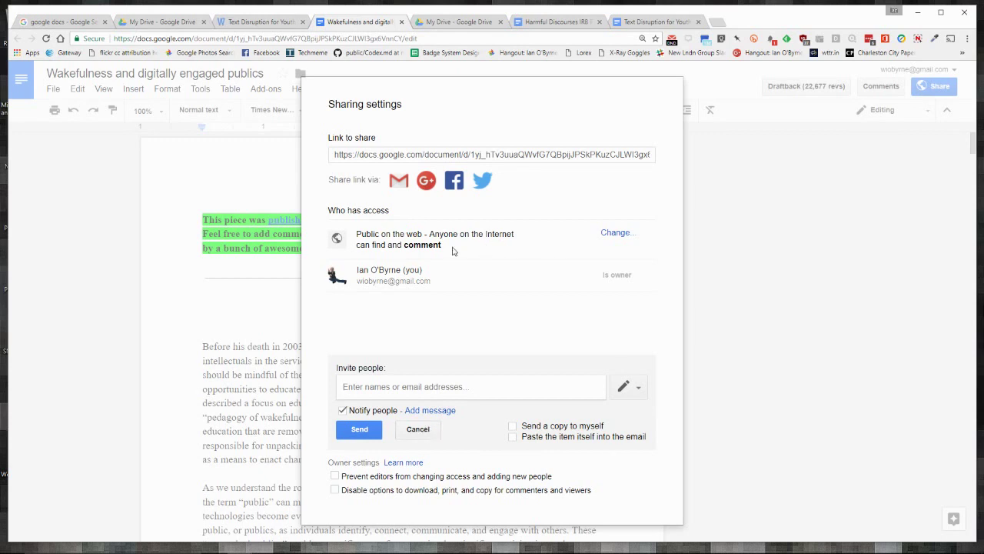
{"action": "left_click", "coordinate": [627, 238]}
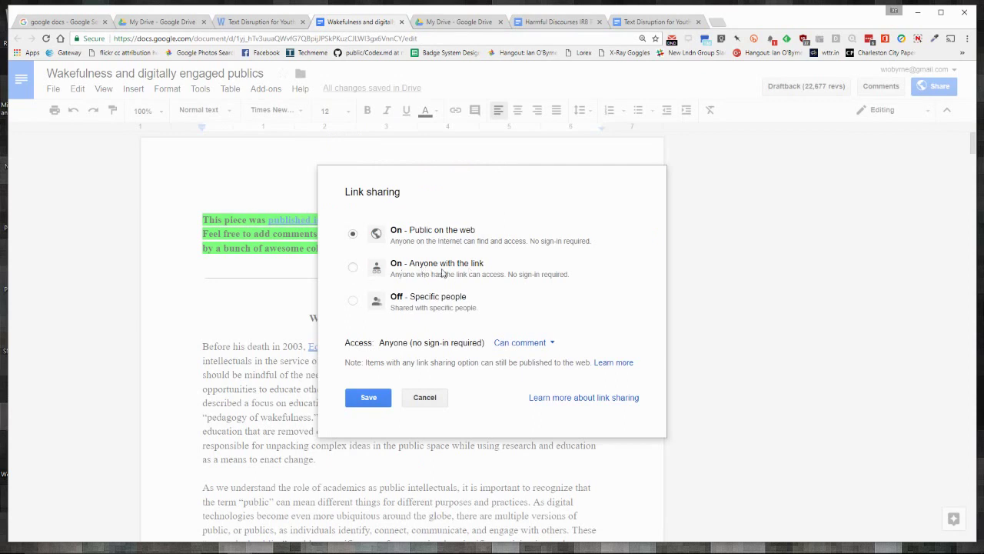
{"action": "left_click", "coordinate": [428, 398]}
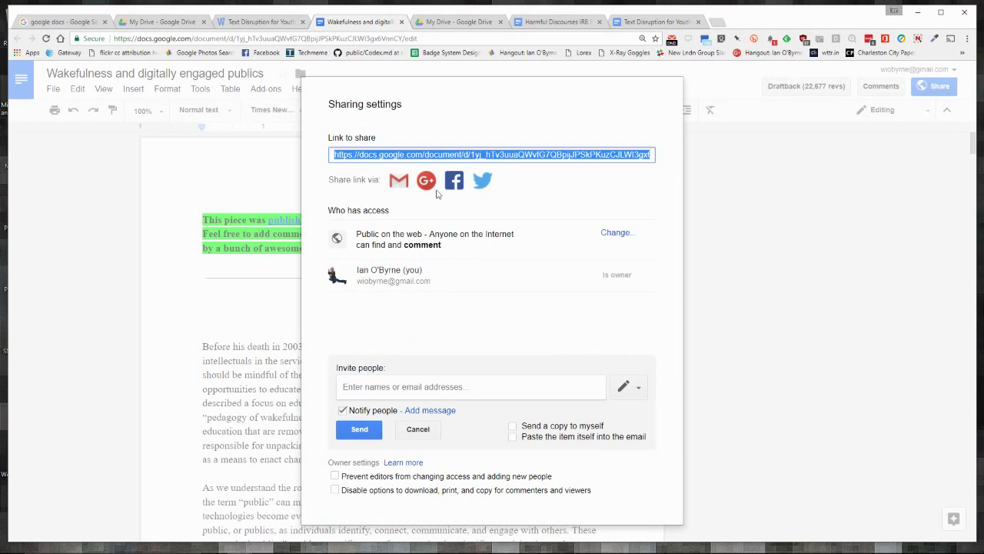
{"action": "left_click", "coordinate": [408, 431]}
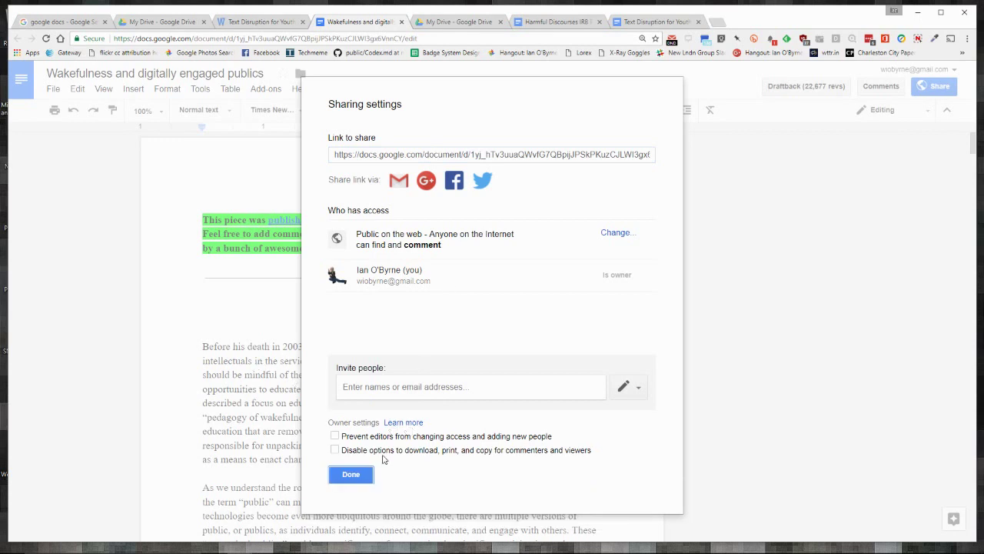
{"action": "left_click", "coordinate": [352, 474]}
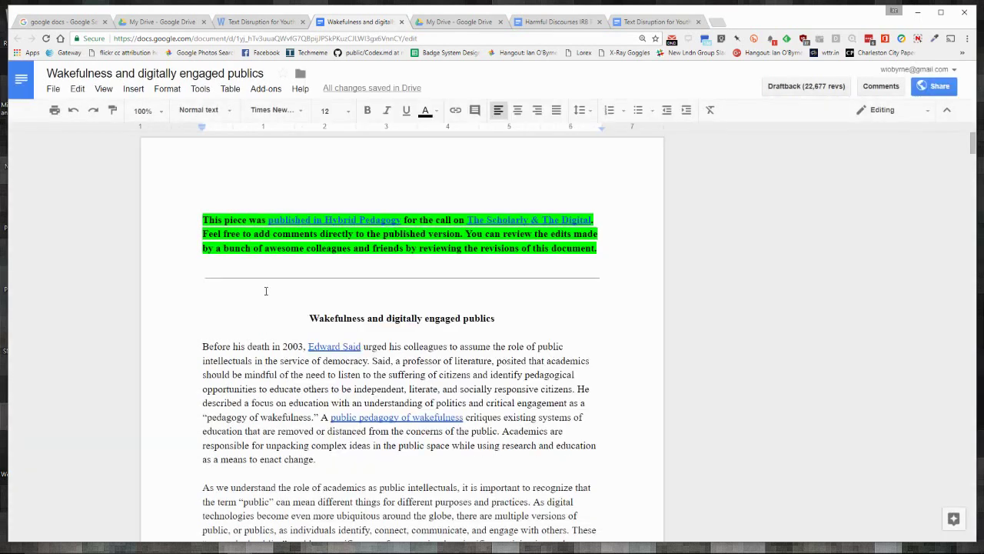
Review the advanced sharing settings and link sharing options of the "Harmful Discourses IRB Protocol" document, and close them without making changes
{"action": "left_click", "coordinate": [471, 23]}
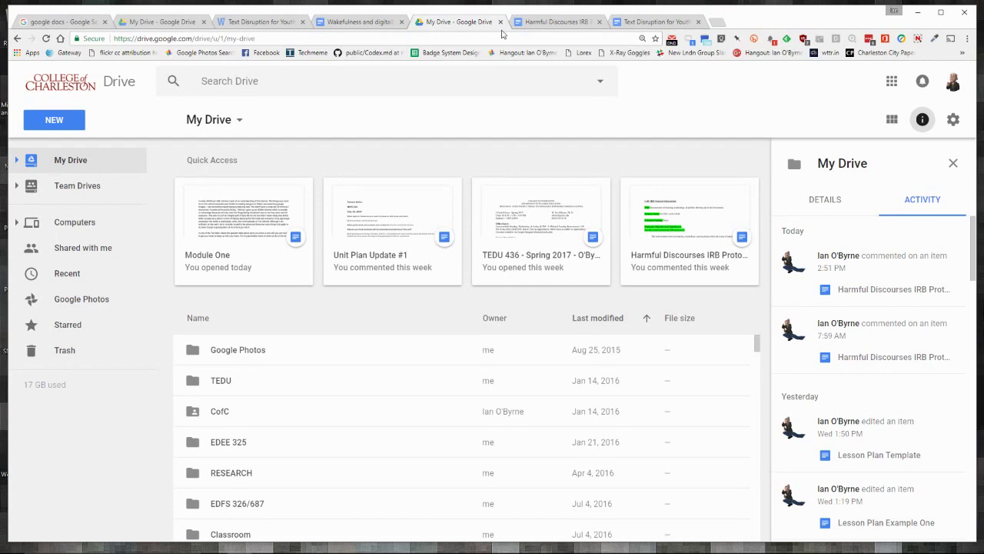
{"action": "left_click", "coordinate": [550, 23]}
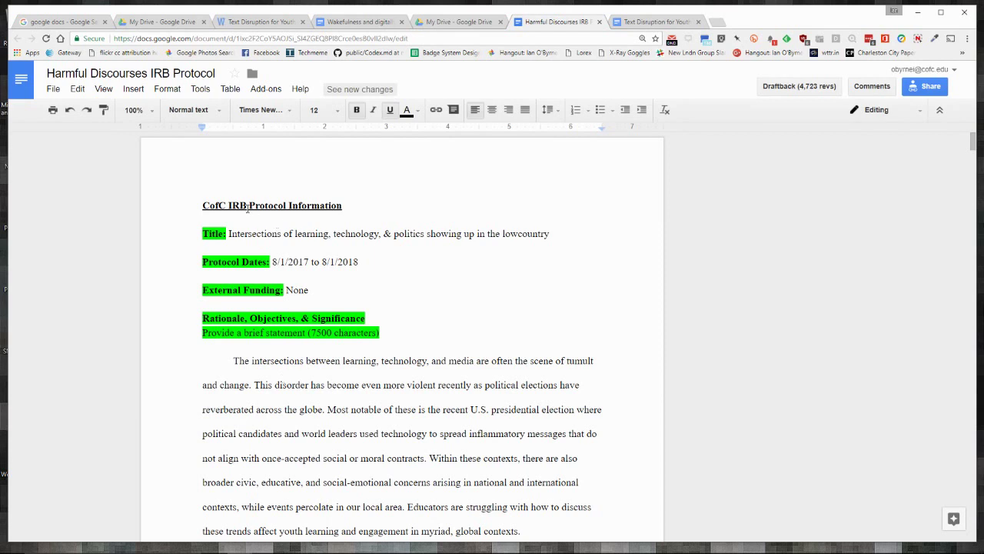
{"action": "left_click", "coordinate": [928, 88]}
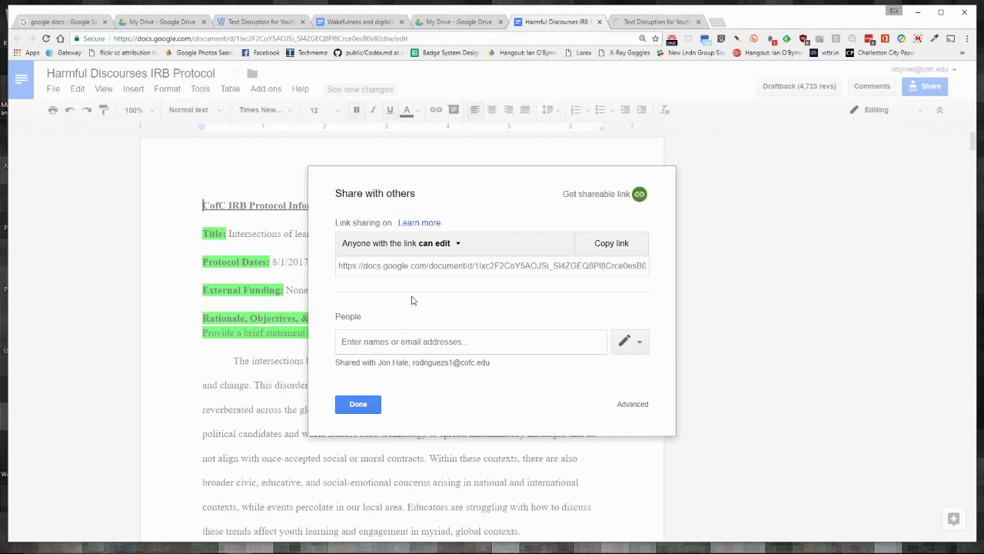
{"action": "left_click", "coordinate": [631, 406]}
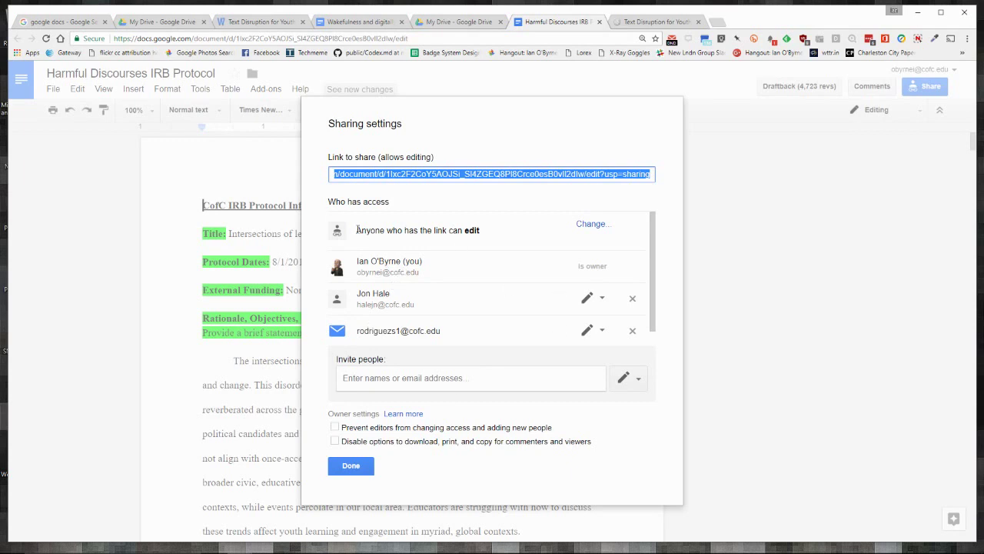
{"action": "left_click", "coordinate": [585, 226]}
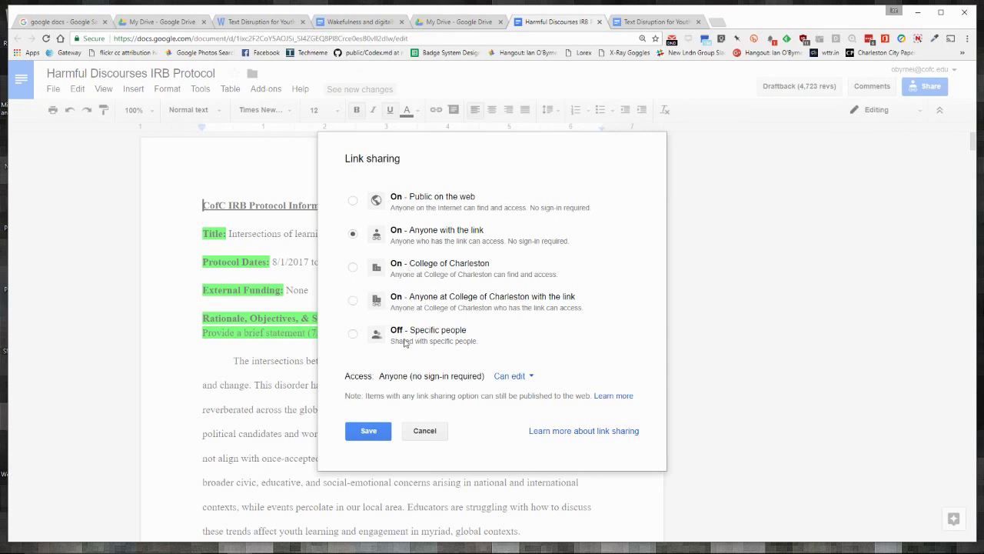
{"action": "left_click", "coordinate": [425, 431]}
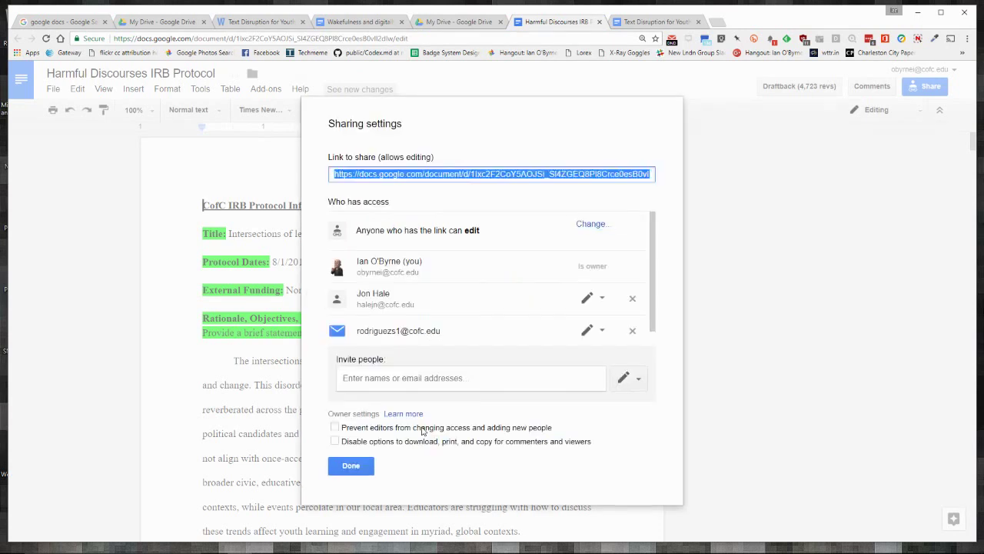
{"action": "left_click", "coordinate": [352, 466]}
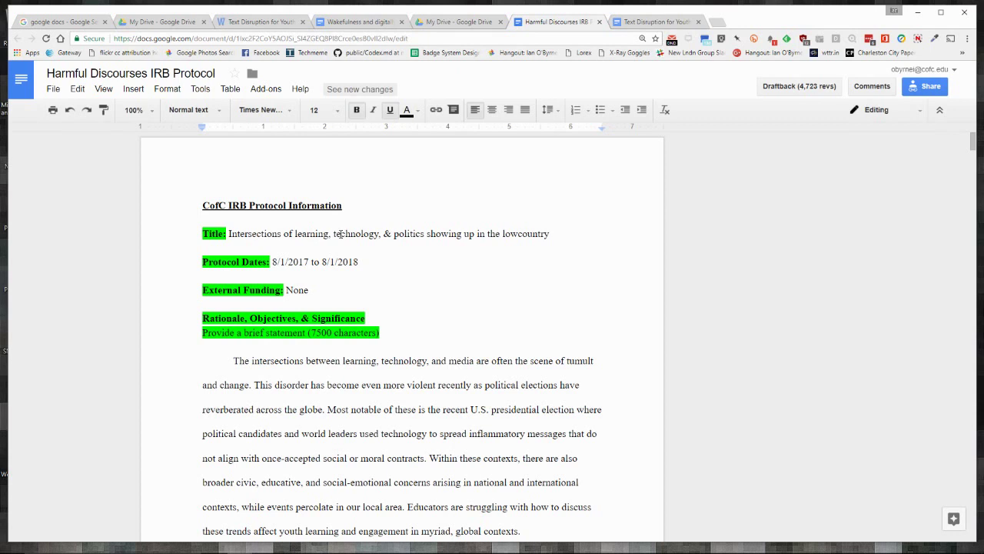
Return to the "Wakefulness and digitally engaged publics" document, review its advanced sharing and link sharing options, and close them without making changes
{"action": "left_click", "coordinate": [350, 23]}
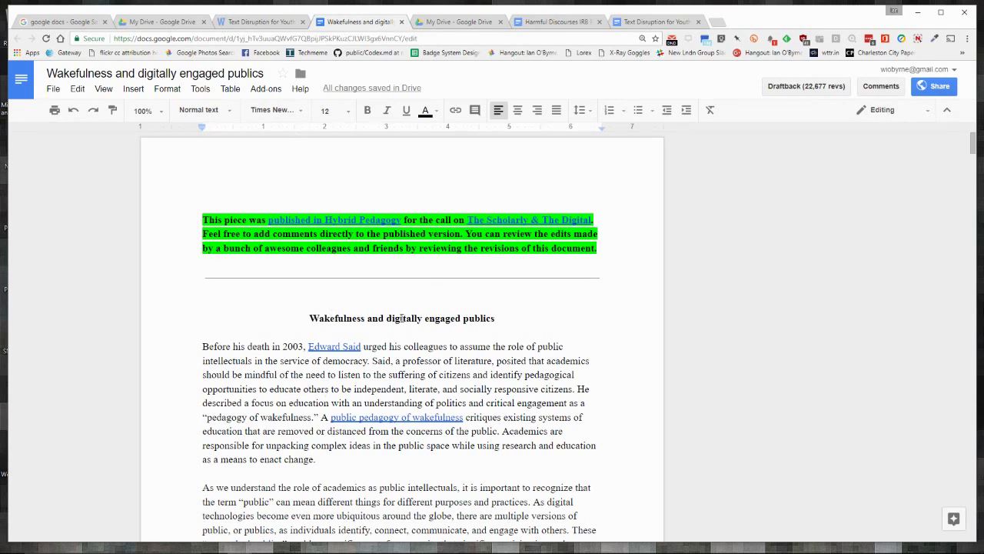
{"action": "left_click", "coordinate": [940, 86]}
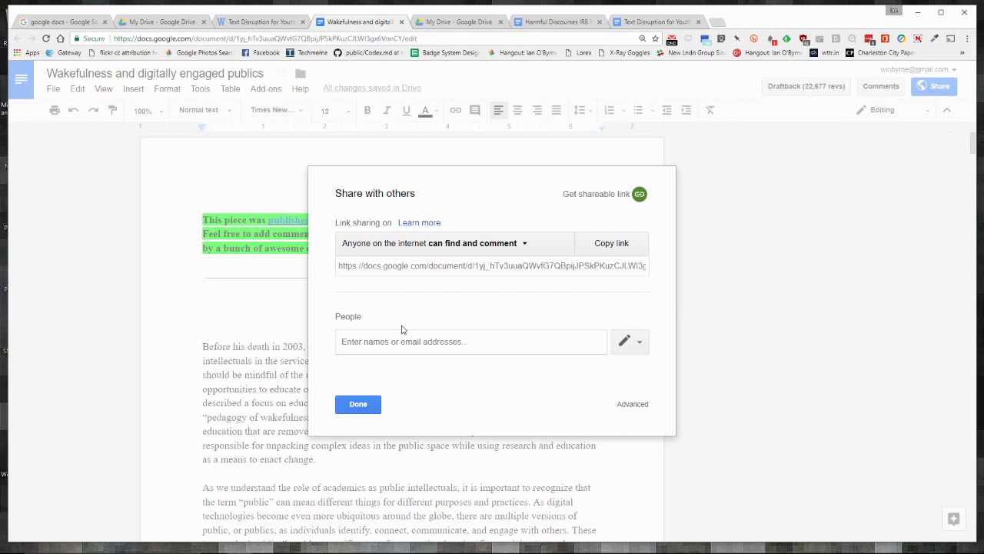
{"action": "left_click", "coordinate": [635, 405]}
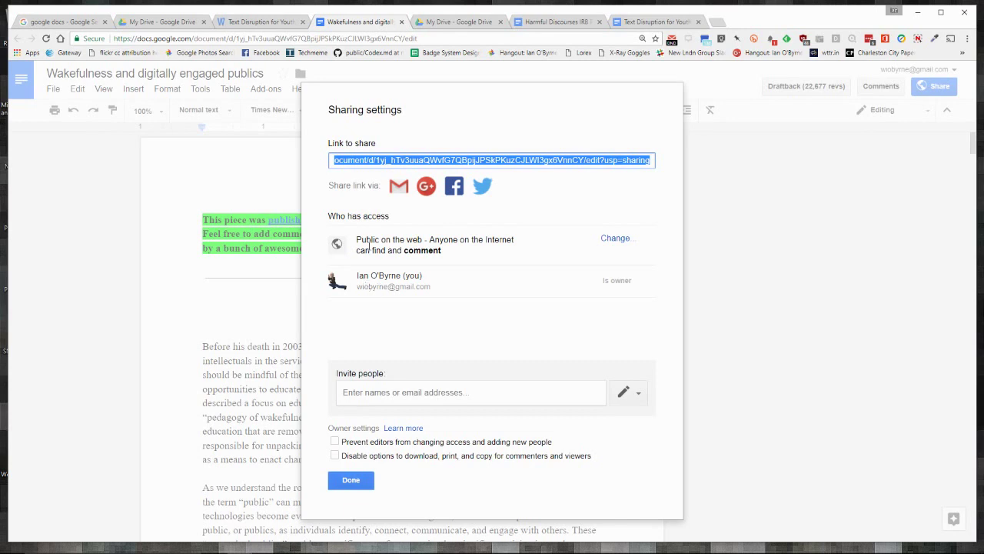
{"action": "left_click", "coordinate": [615, 238]}
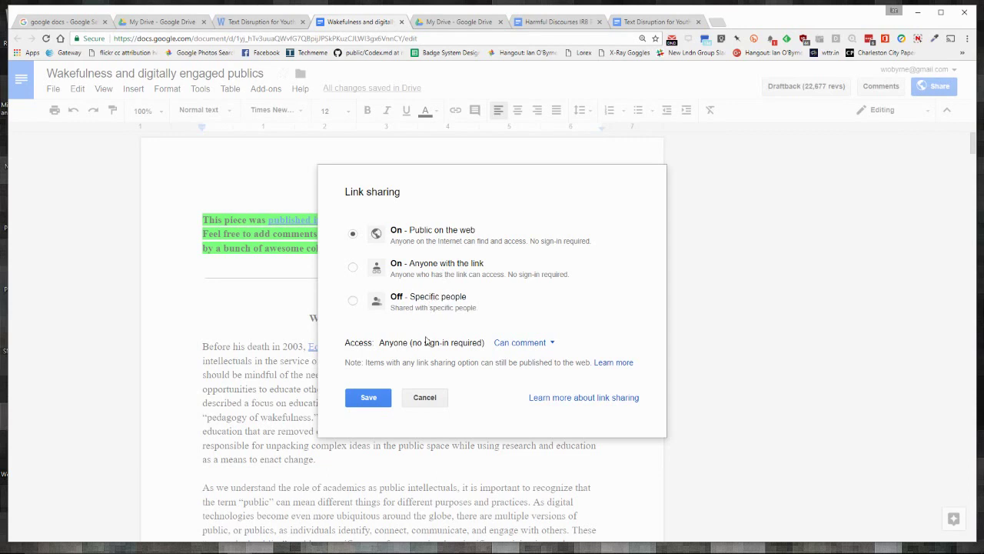
{"action": "left_click", "coordinate": [424, 399]}
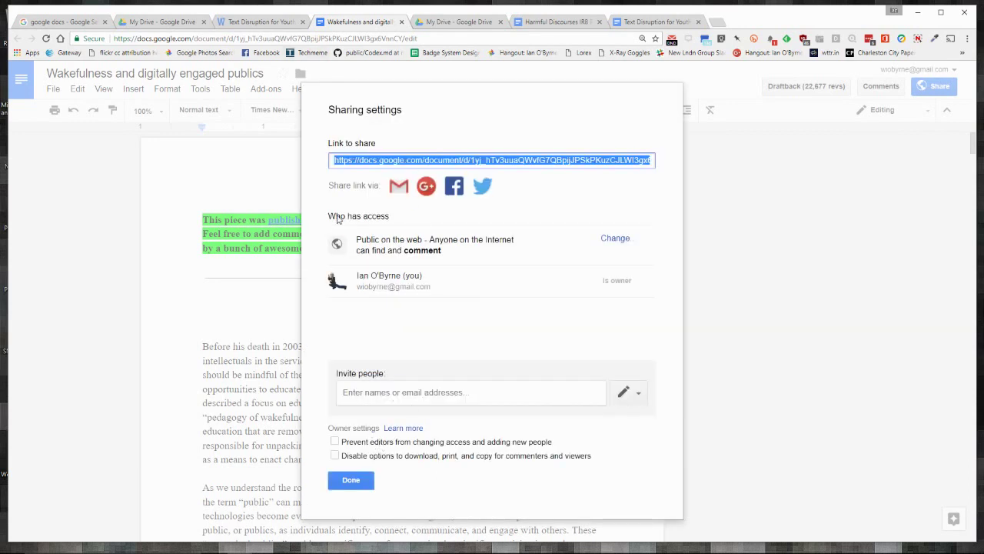
{"action": "left_click", "coordinate": [351, 480]}
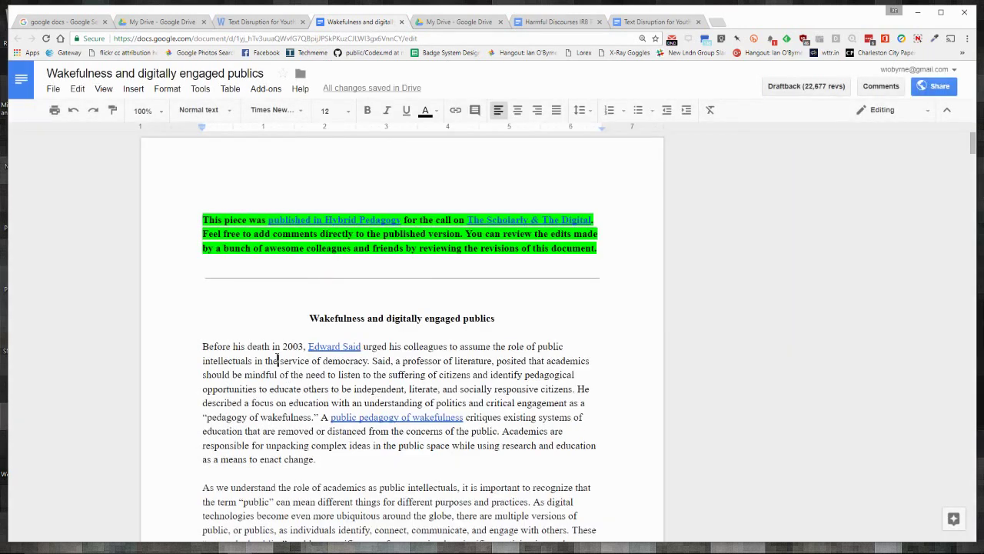